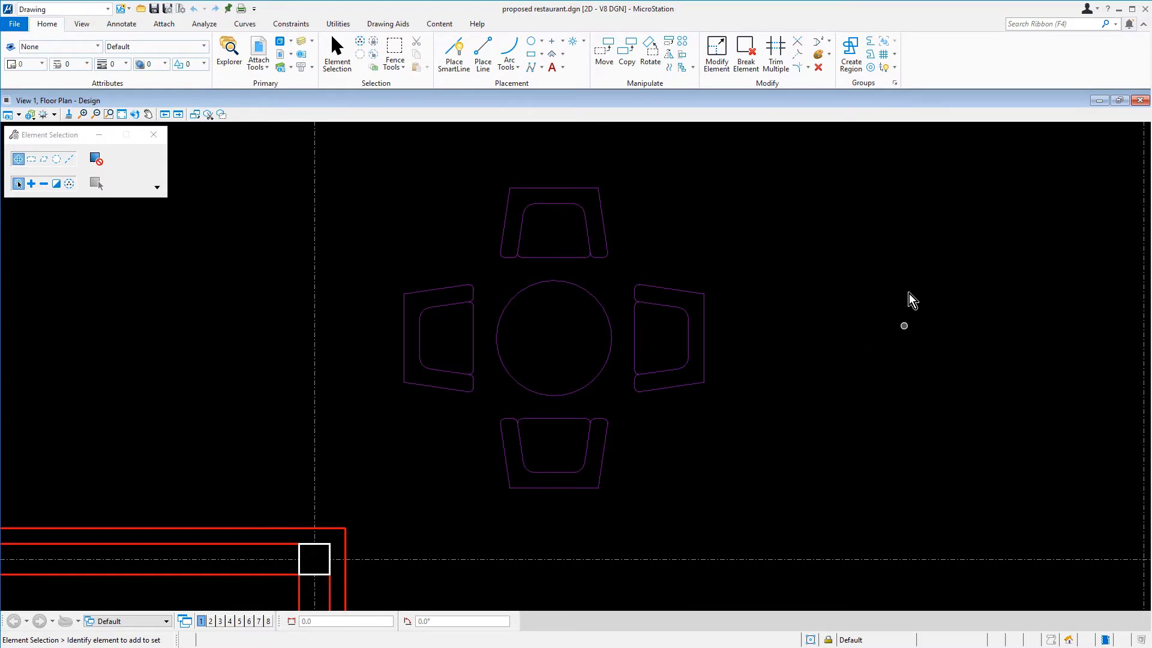
Rotate the four-seat lounge seating cell by an active angle of 45° about the center of its round table.
{"action": "left_click", "coordinate": [653, 53]}
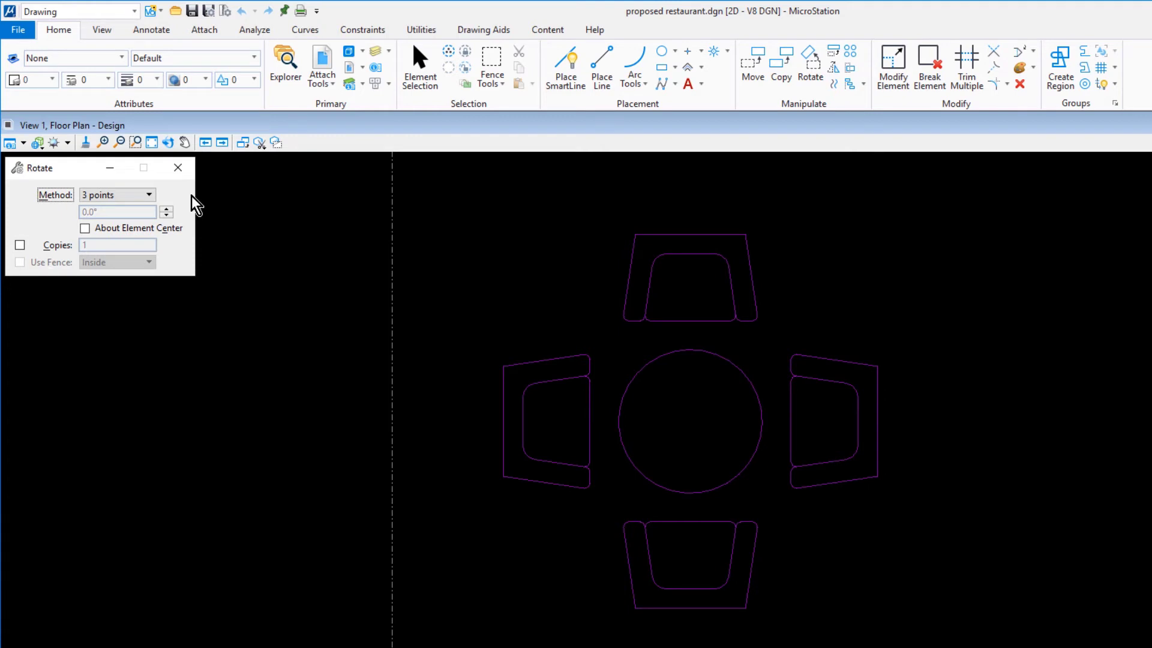
{"action": "left_click", "coordinate": [143, 195]}
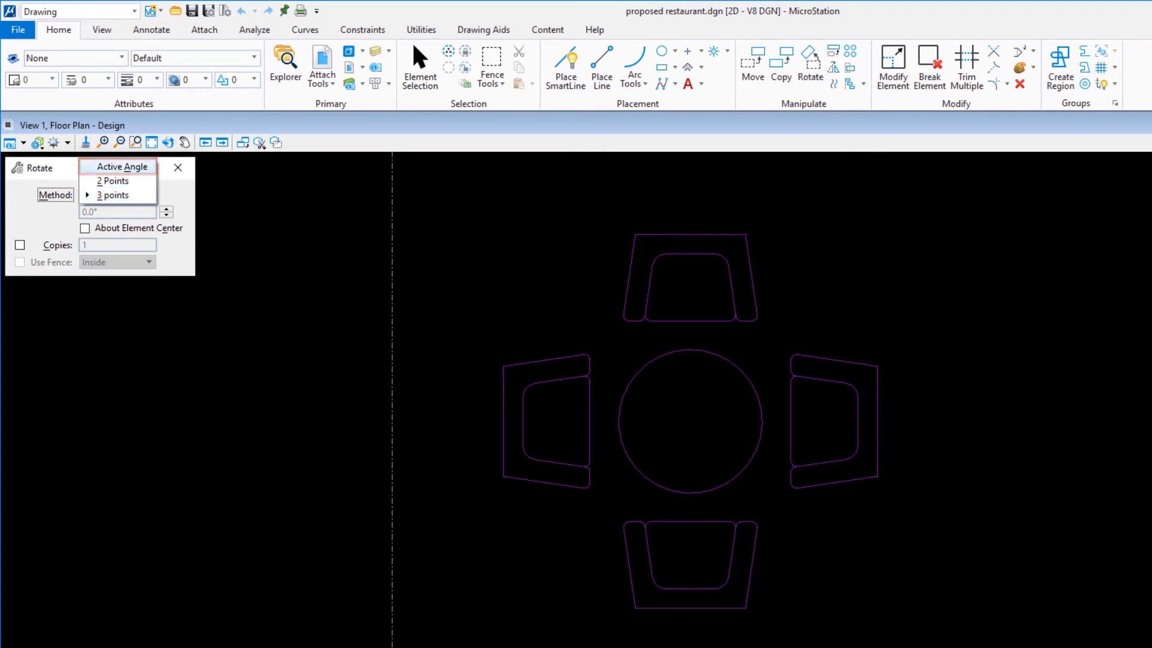
{"action": "left_click", "coordinate": [139, 168]}
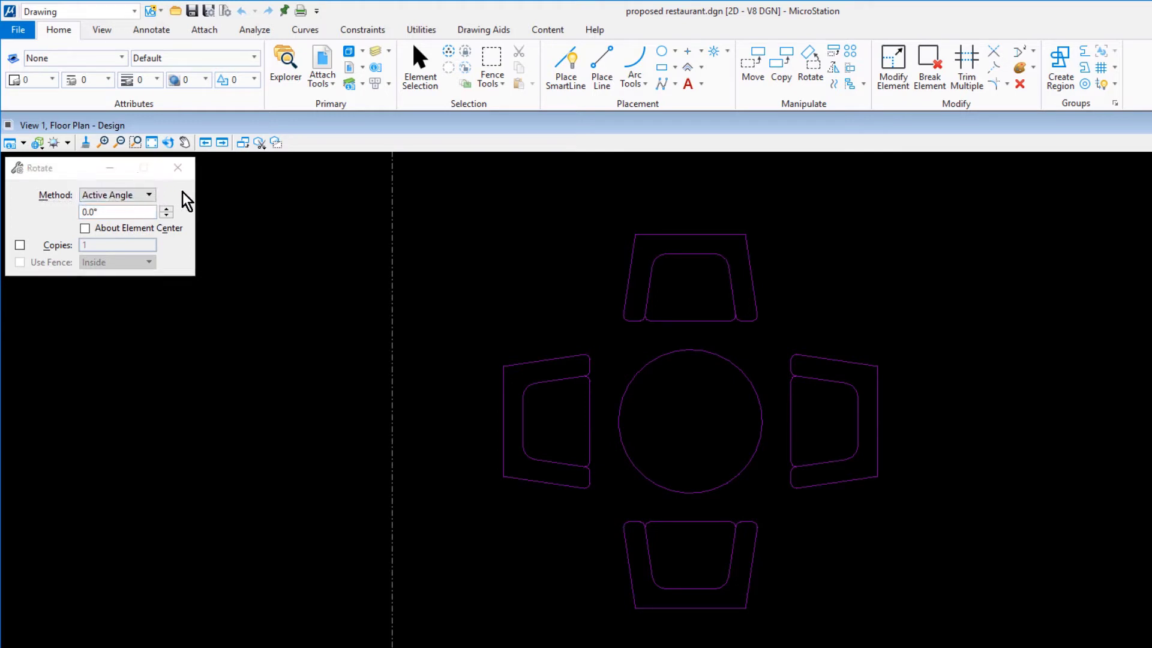
{"action": "left_click", "coordinate": [136, 212]}
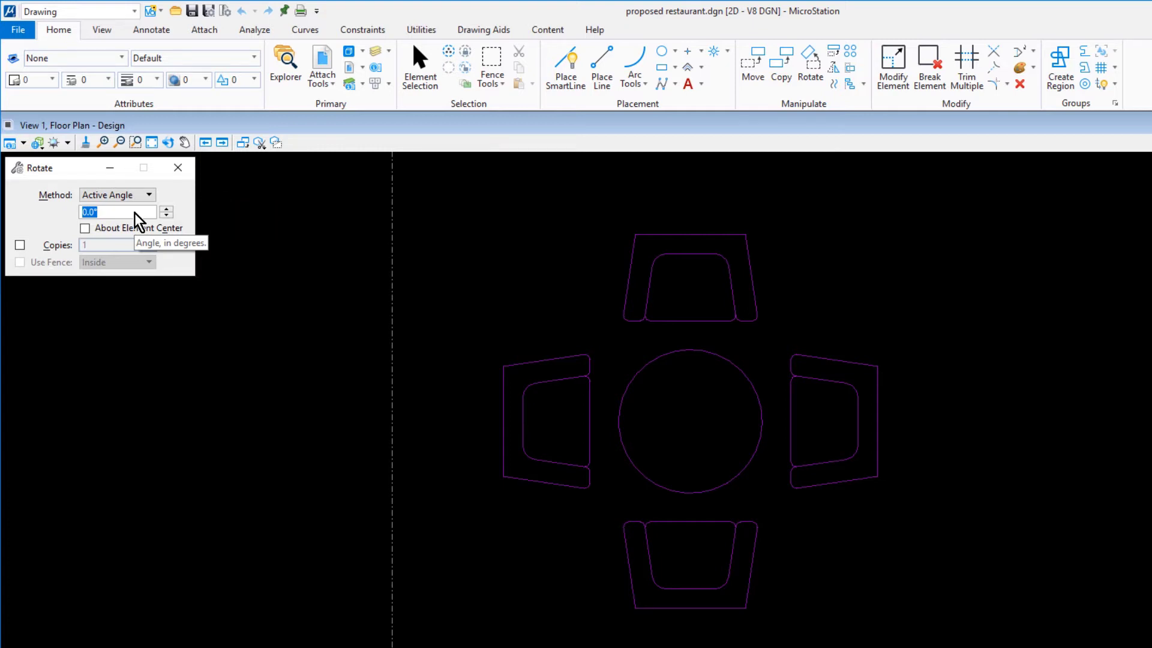
{"action": "type", "text": "45"}
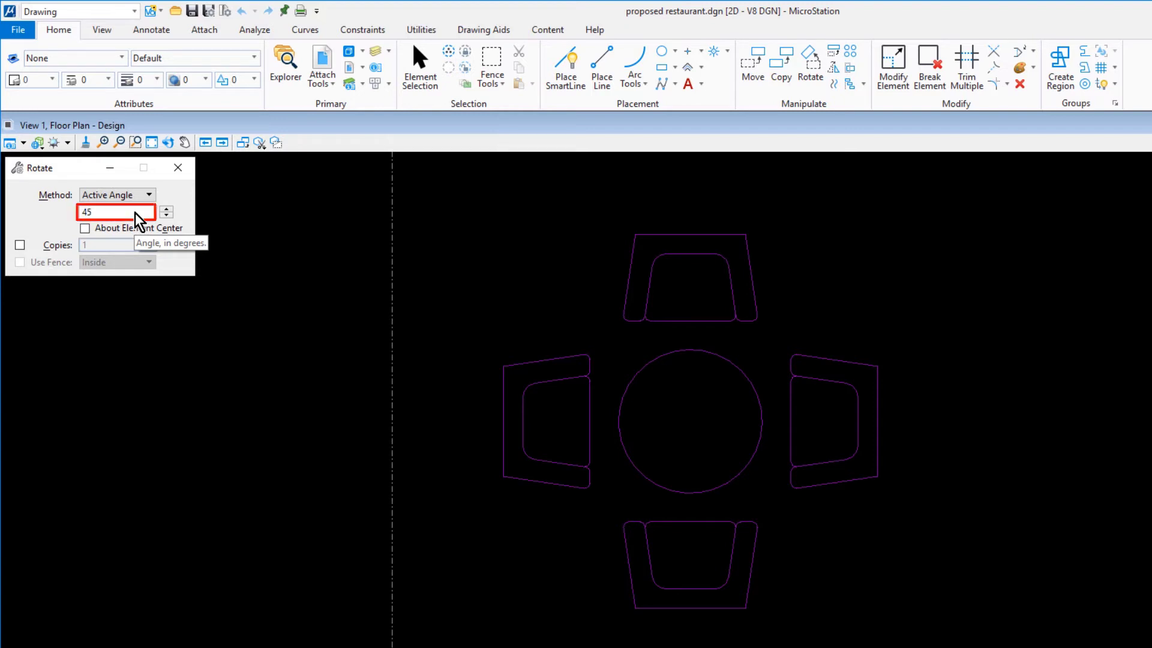
{"action": "key", "text": "Tab"}
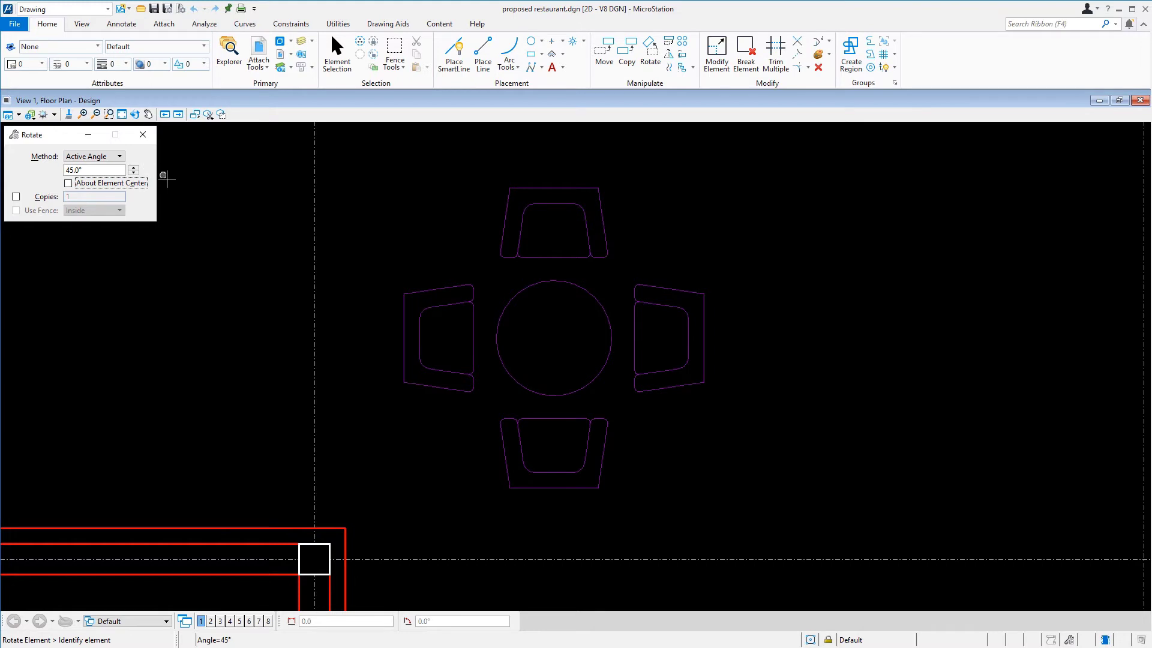
{"action": "left_click", "coordinate": [437, 289]}
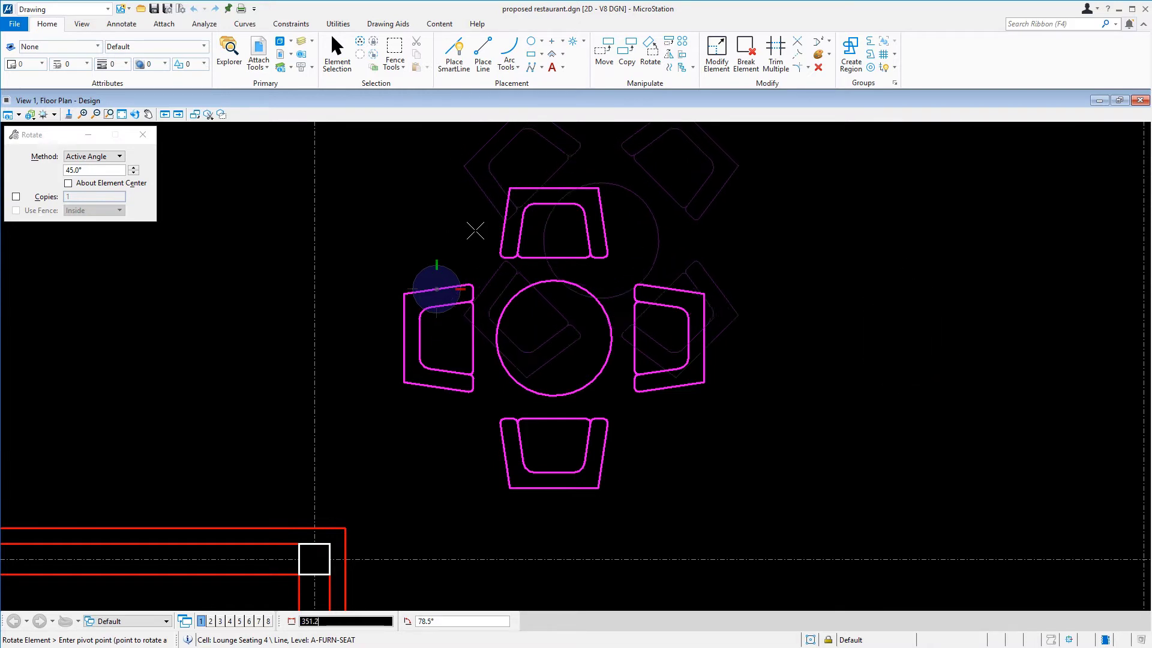
{"action": "left_click", "coordinate": [553, 337]}
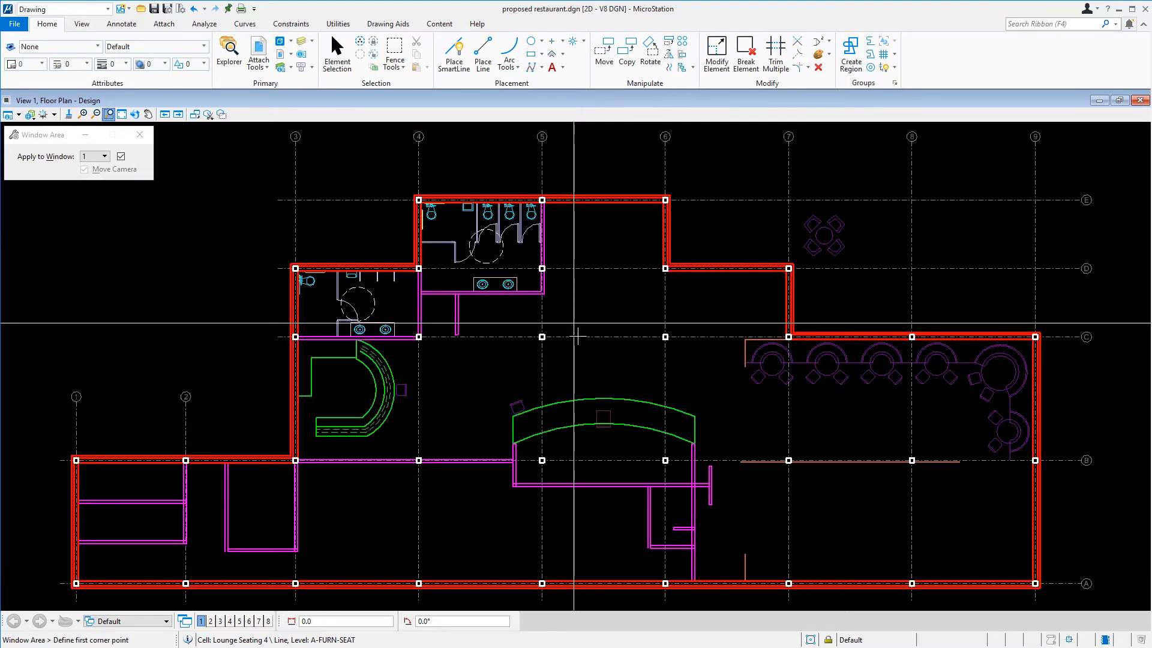
Rotate the refrigerator at the curved sushi counter by -5° about the center of the counter's arc, using the 3 points method.
{"action": "left_click", "coordinate": [454, 377]}
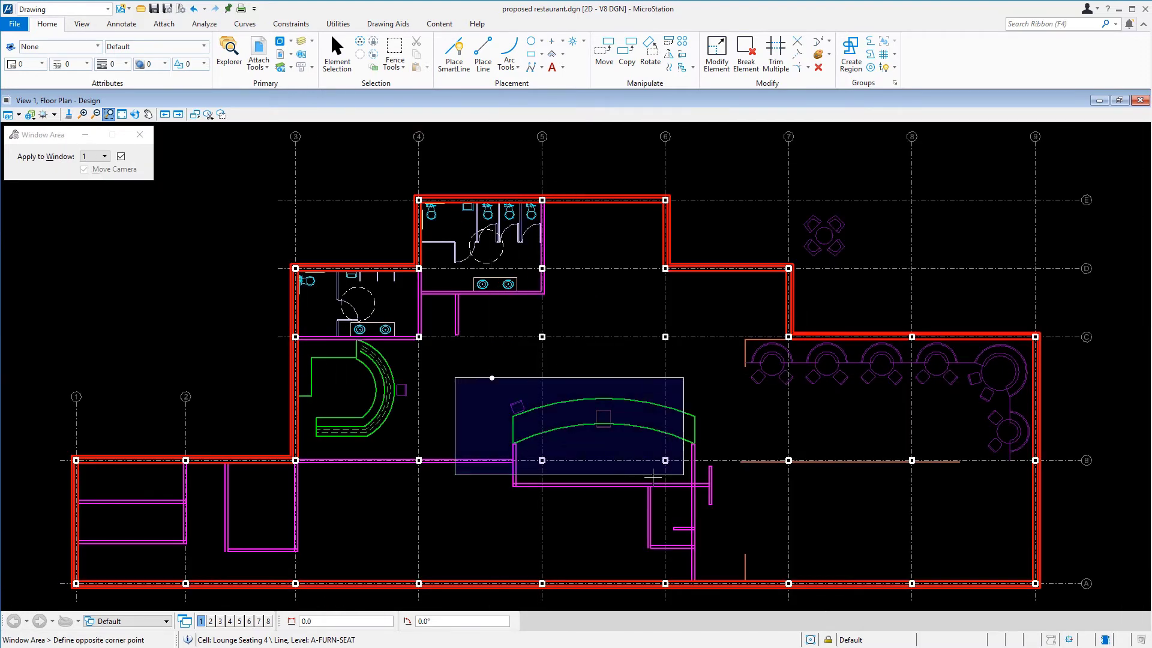
{"action": "left_click", "coordinate": [750, 514]}
{"action": "right_click", "coordinate": [730, 398]}
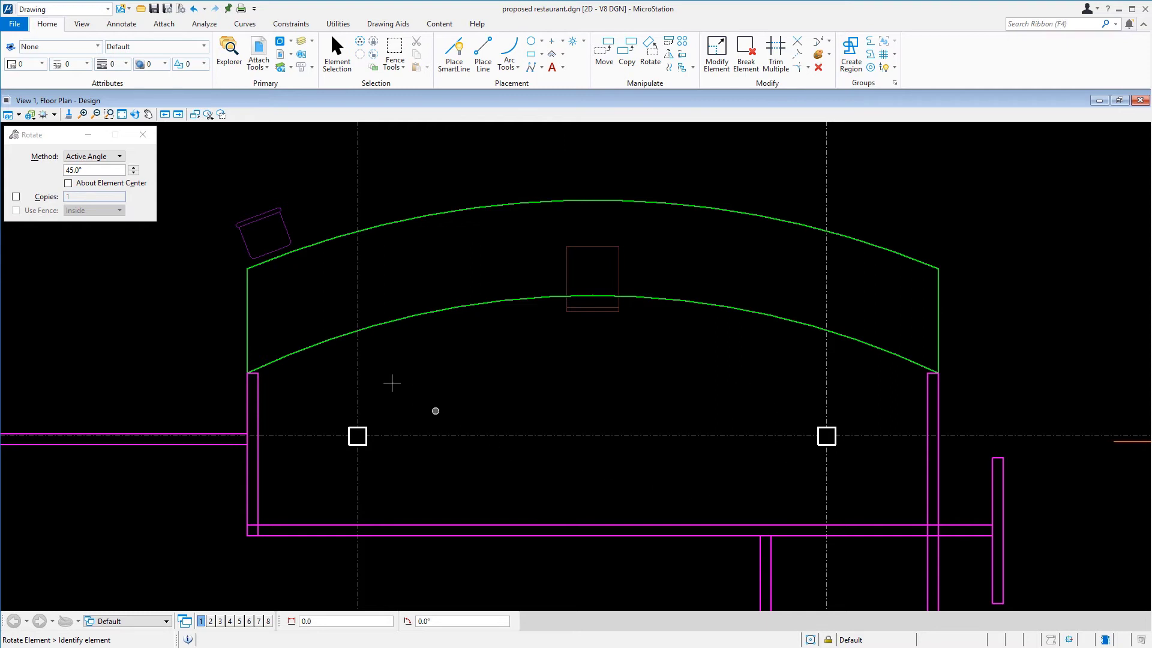
{"action": "left_click", "coordinate": [108, 159]}
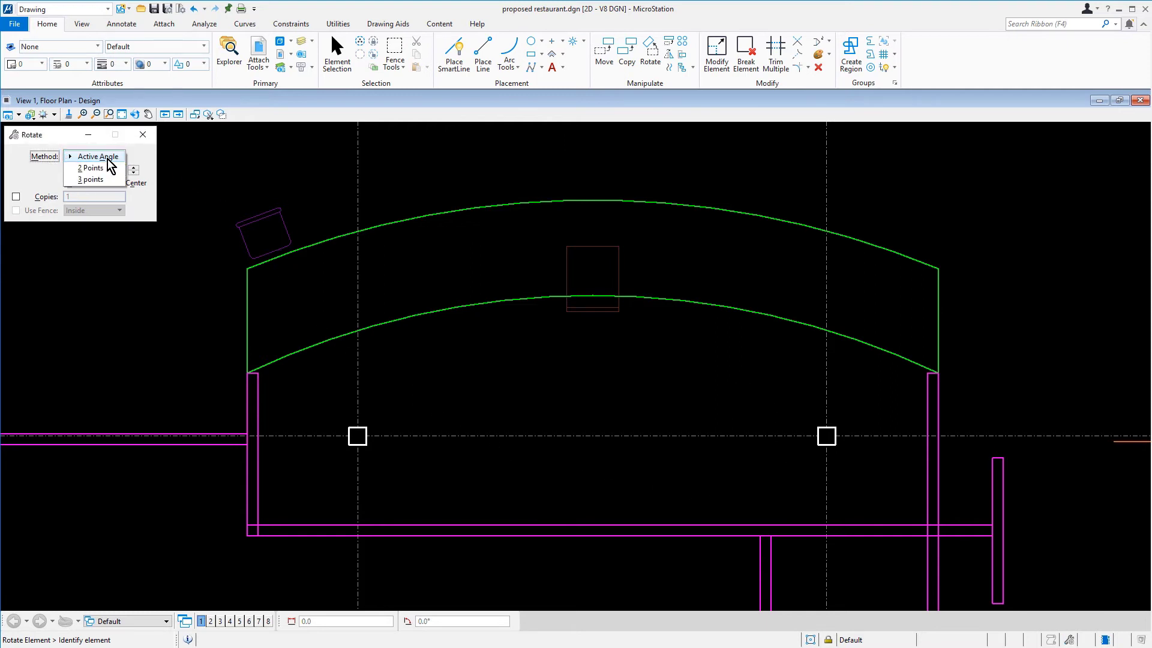
{"action": "left_click", "coordinate": [112, 182]}
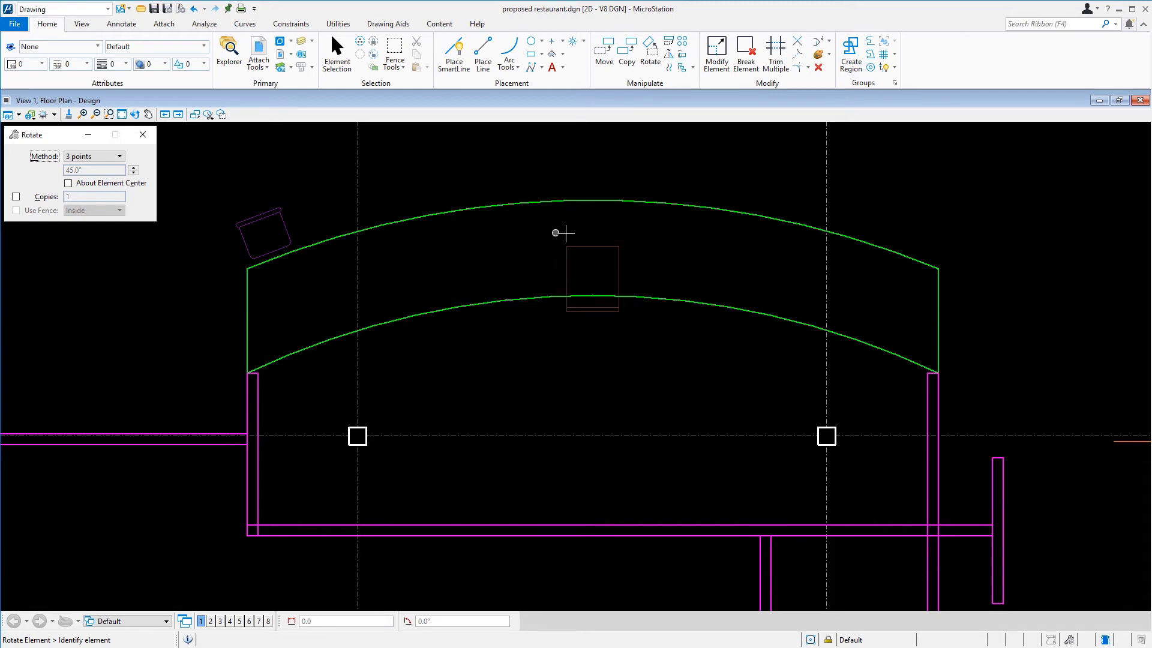
{"action": "left_click", "coordinate": [582, 241]}
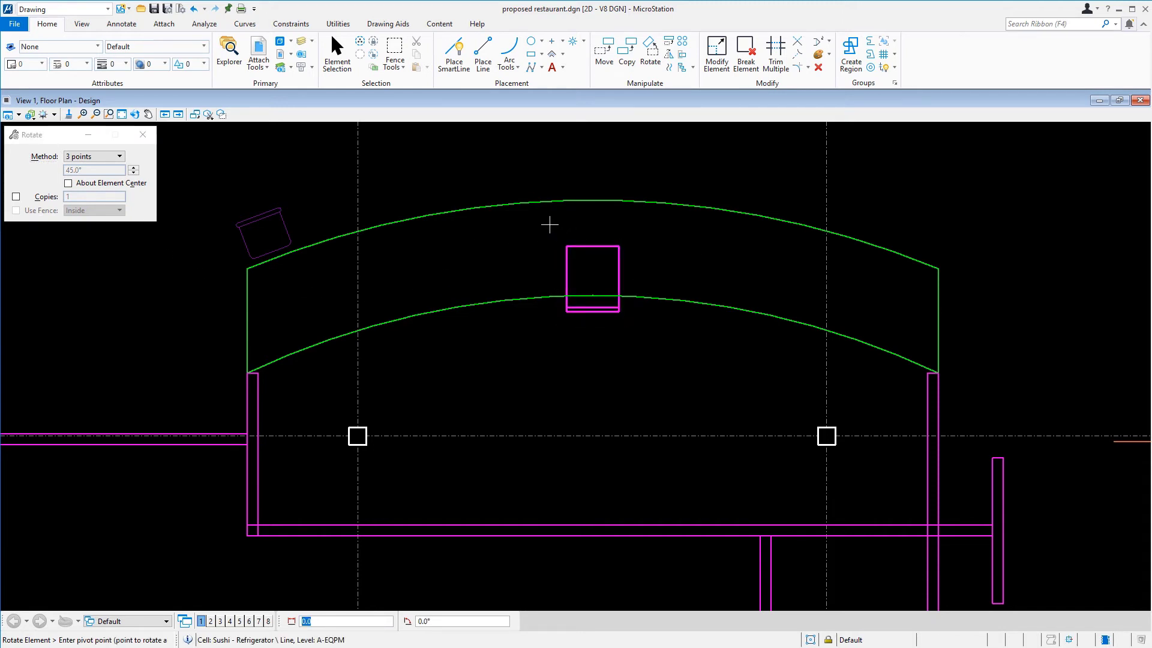
{"action": "key", "text": "c"}
{"action": "left_click", "coordinate": [529, 284]}
{"action": "left_click", "coordinate": [590, 241]}
{"action": "left_click_drag", "start_coordinate": [282, 621], "coordinate": [402, 197]}
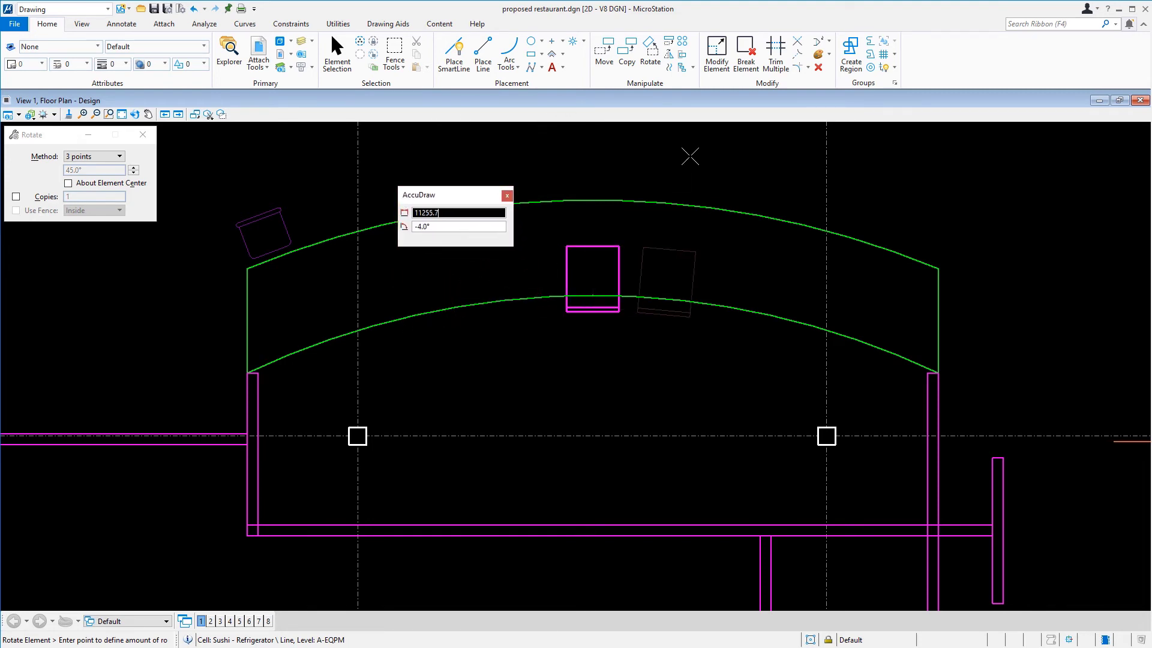
{"action": "key", "text": "Tab"}
{"action": "key", "text": "Tab"}
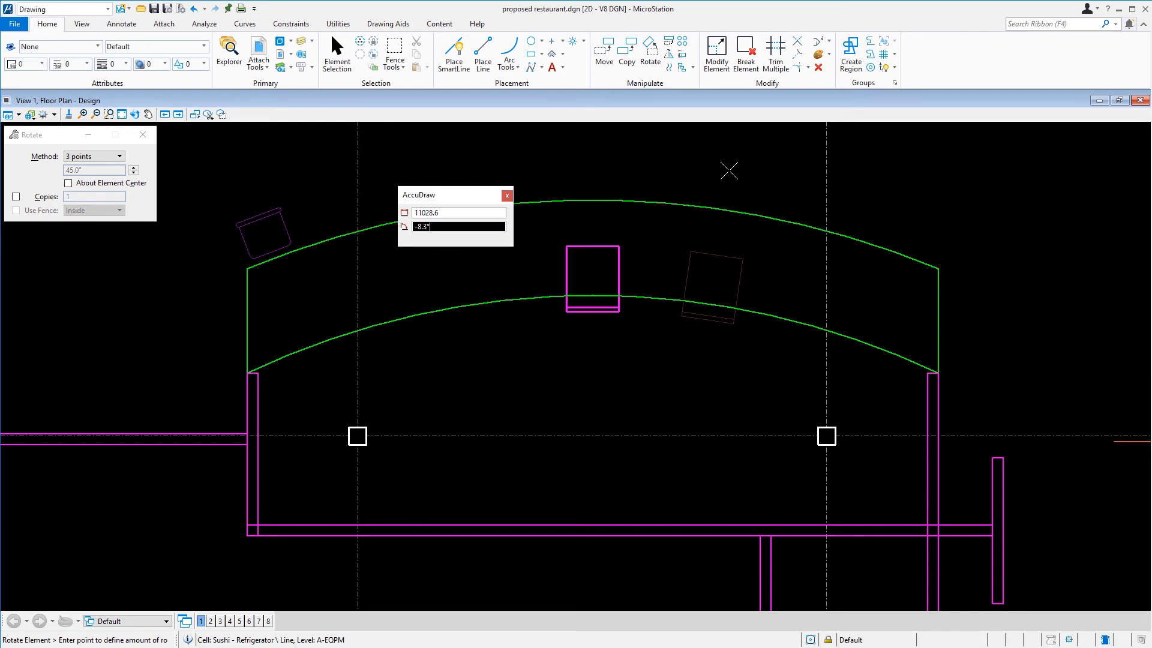
{"action": "type", "text": "-5.0"}
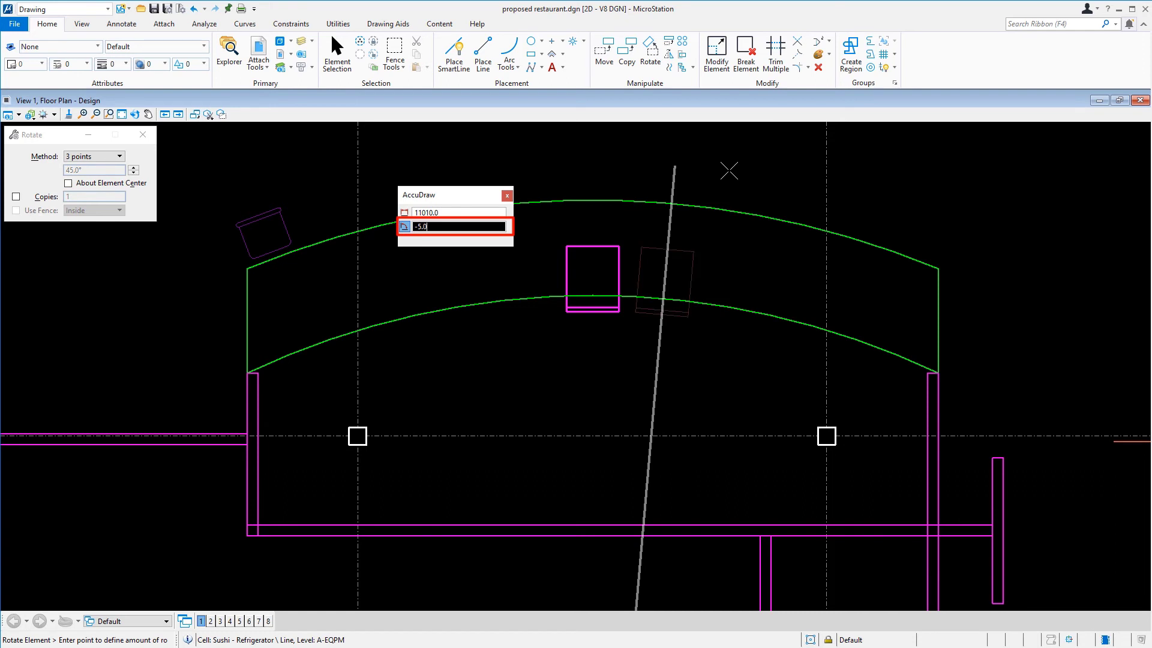
{"action": "left_click", "coordinate": [729, 171]}
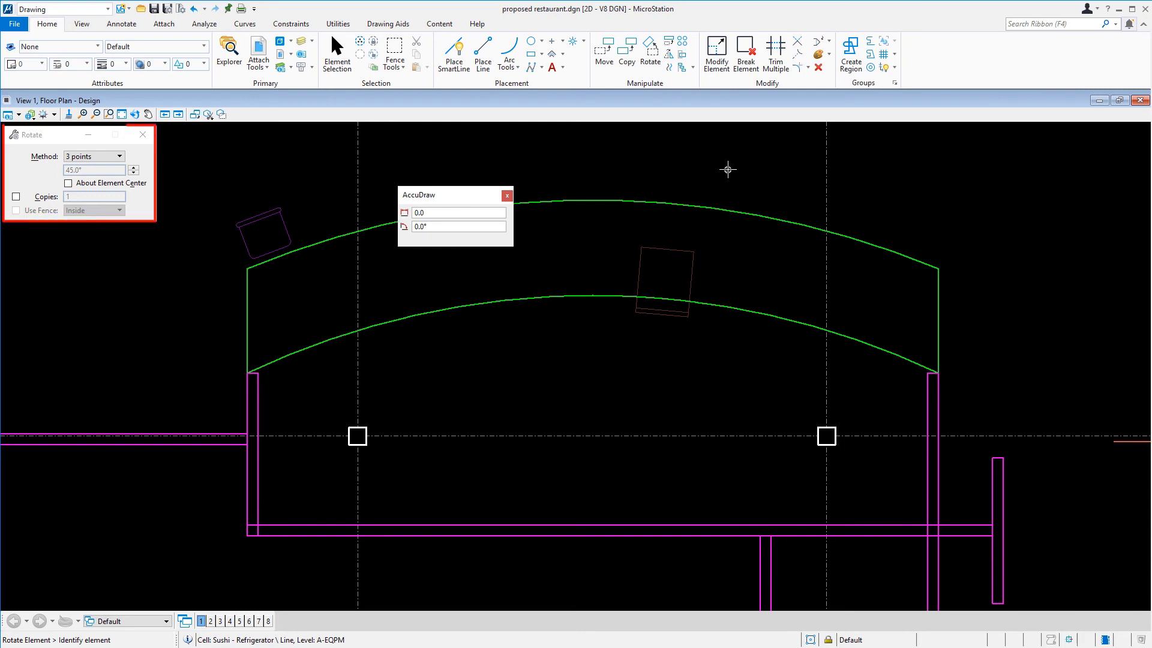
Make one copy of the refrigerator rotated 10° about the counter arc's center, and move the AccuDraw window clear of the counter.
{"action": "left_click", "coordinate": [16, 196]}
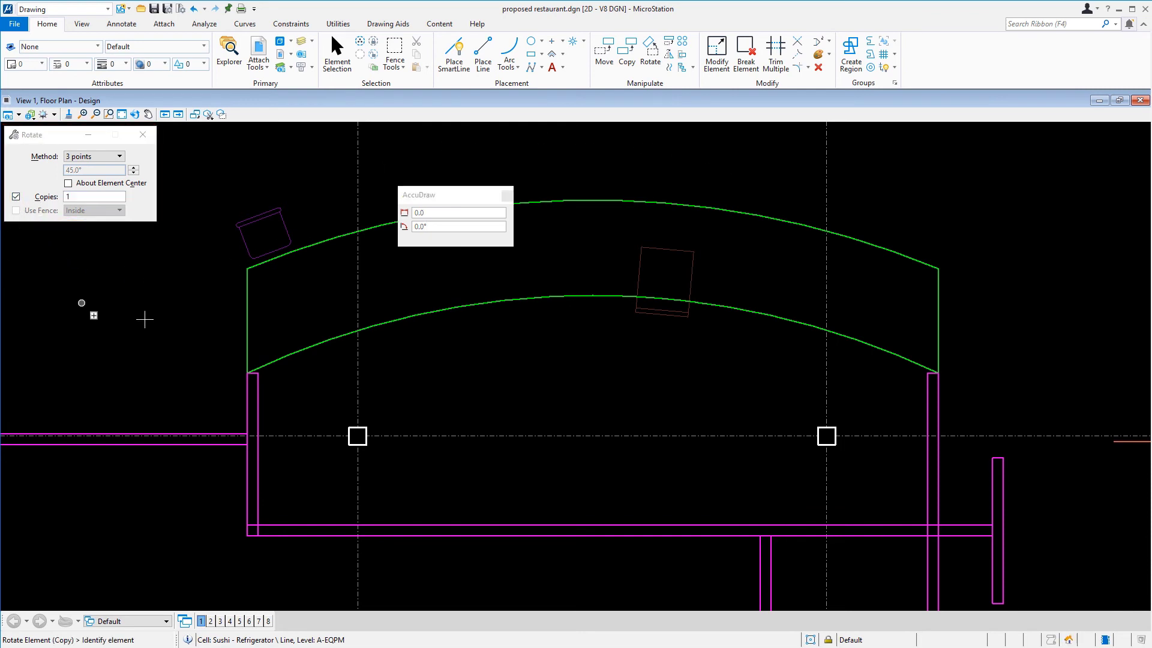
{"action": "left_click", "coordinate": [641, 240]}
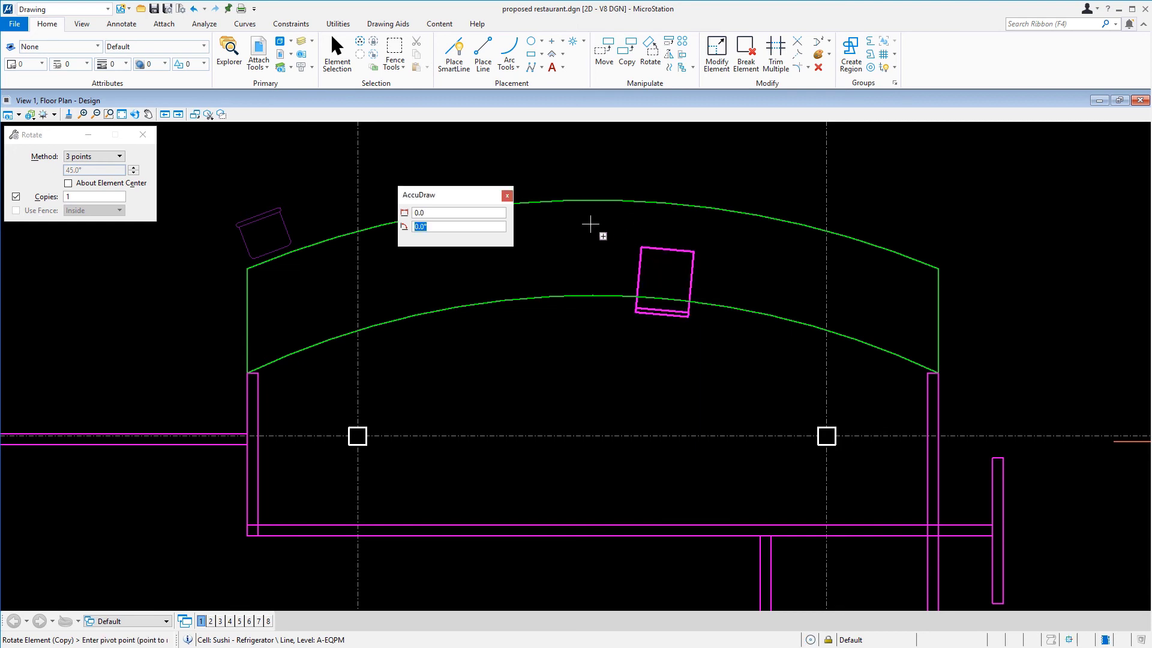
{"action": "left_click", "coordinate": [550, 297]}
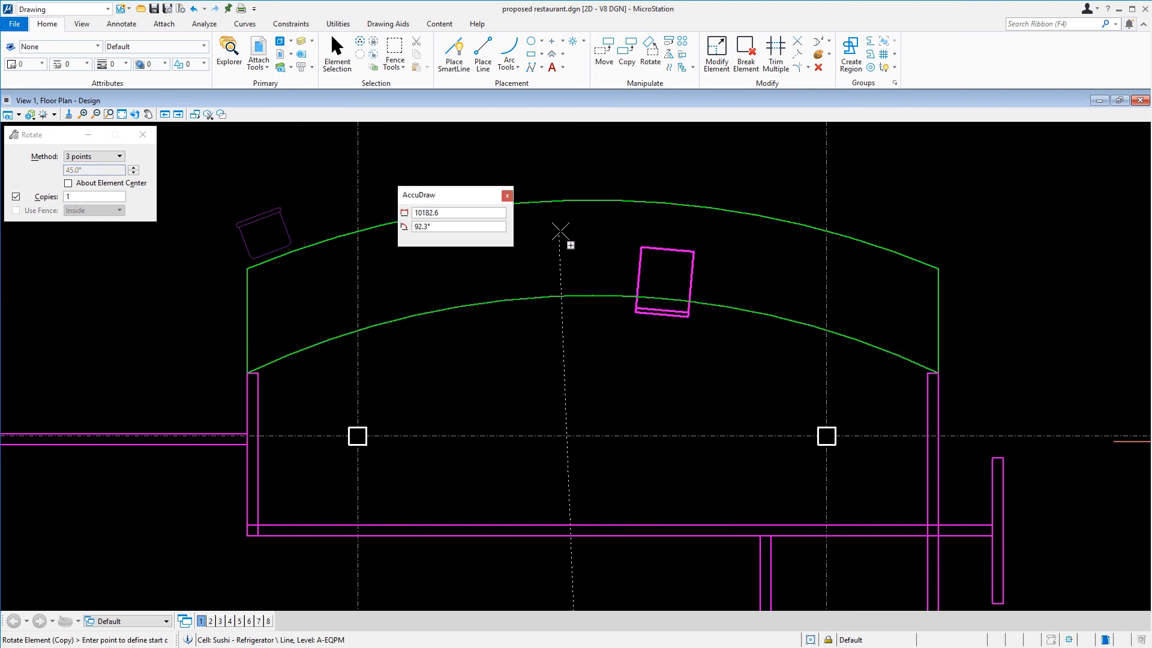
{"action": "left_click", "coordinate": [668, 248]}
{"action": "type", "text": "10"}
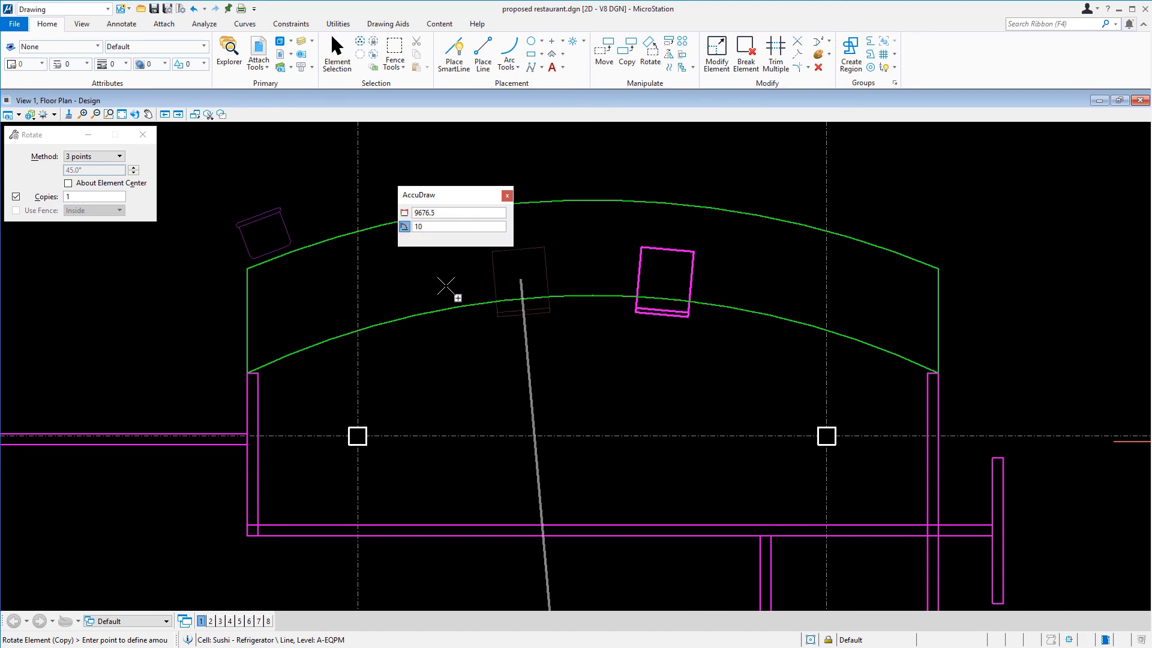
{"action": "left_click", "coordinate": [446, 286]}
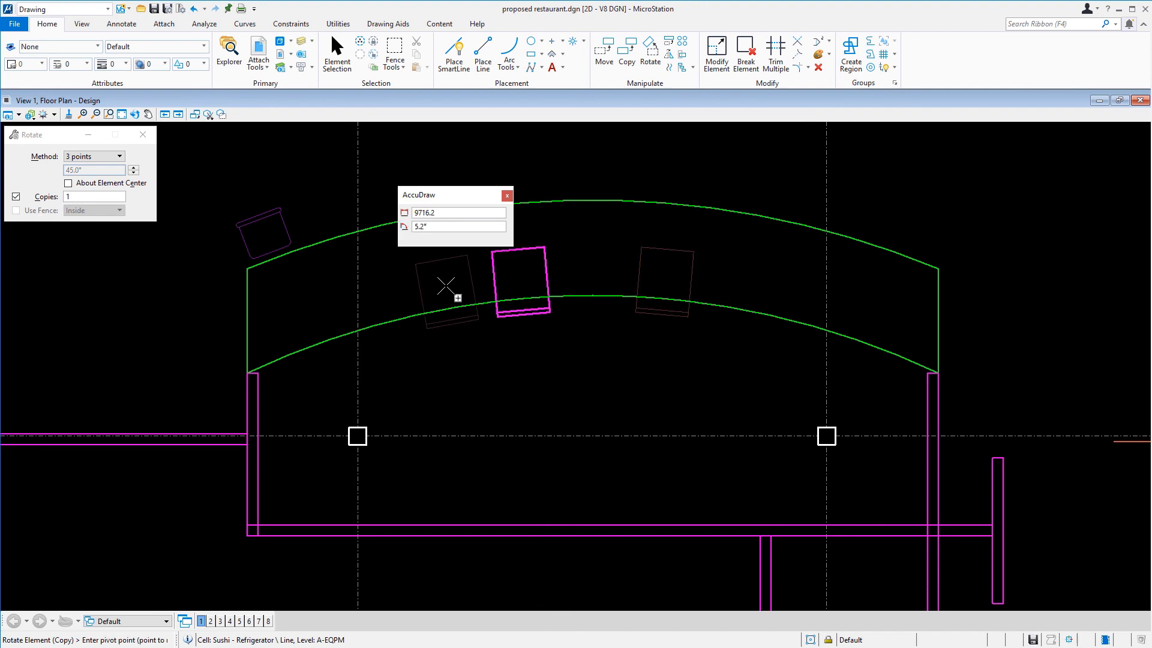
{"action": "right_click", "coordinate": [446, 286]}
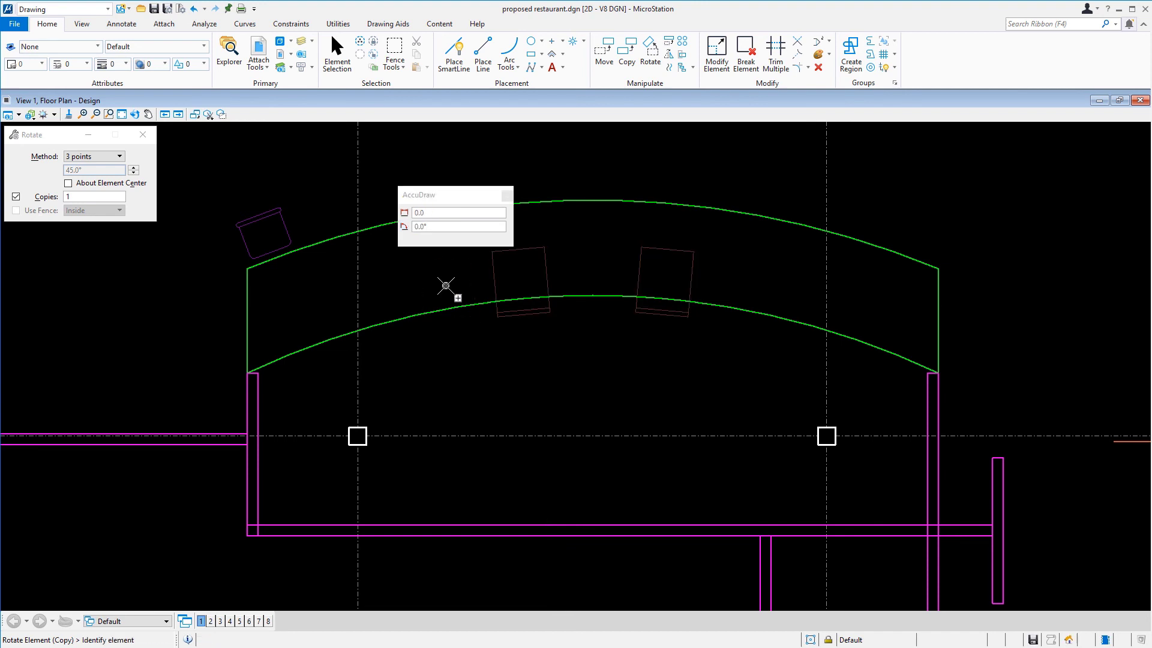
{"action": "left_click_drag", "start_coordinate": [446, 191], "coordinate": [571, 135]}
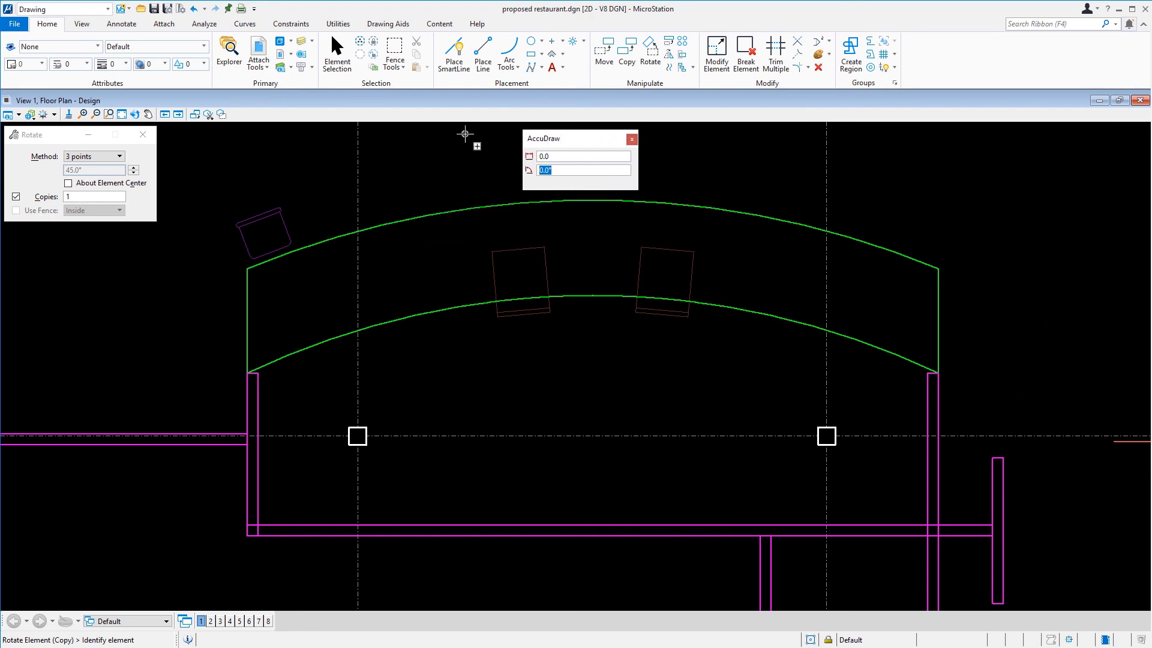